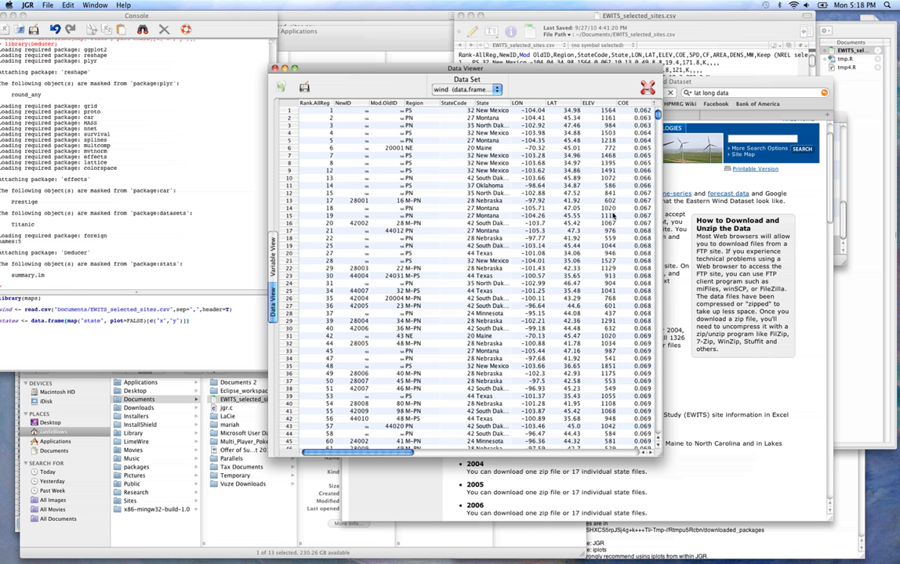
- Review the NREL wind dataset page, then return to the wind data table
left_click(675, 329)
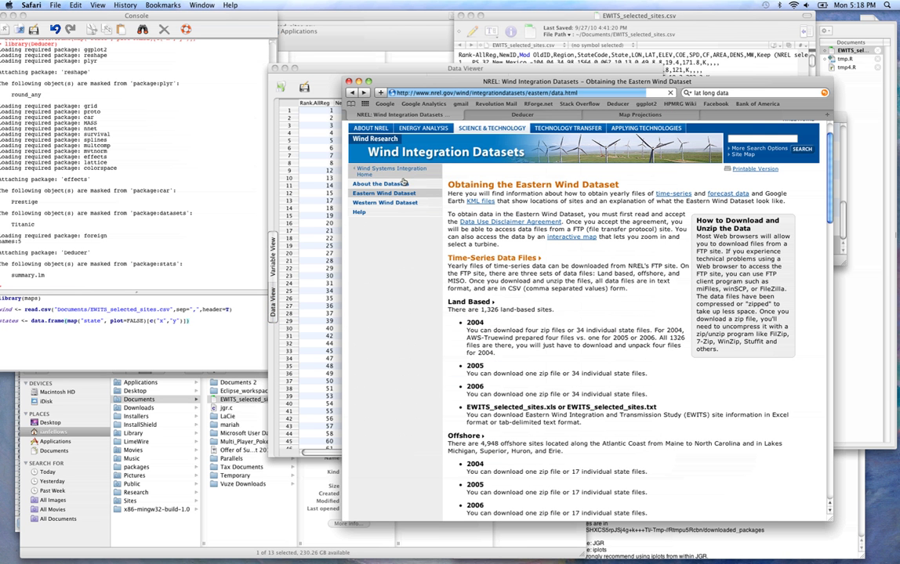
scroll(358, 137, "up", 3)
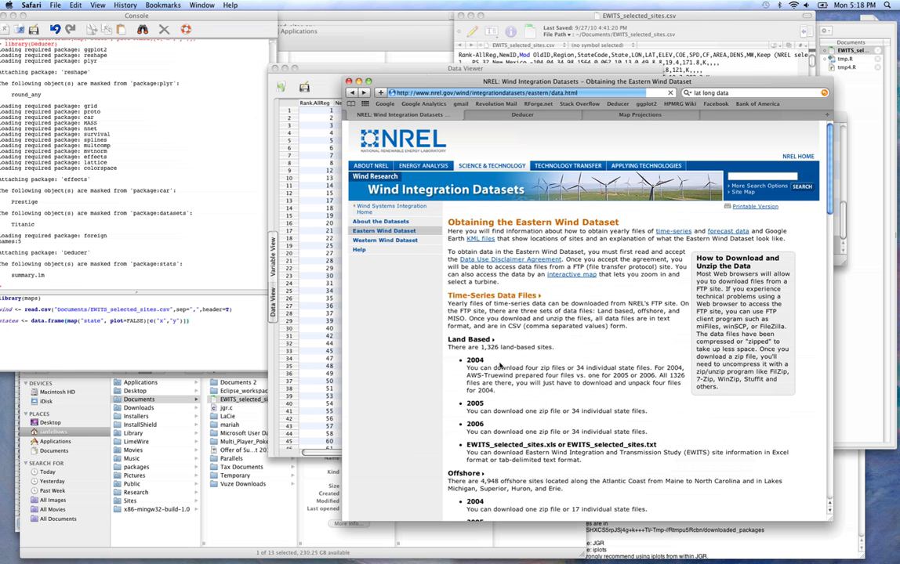
scroll(499, 365, "down", 3)
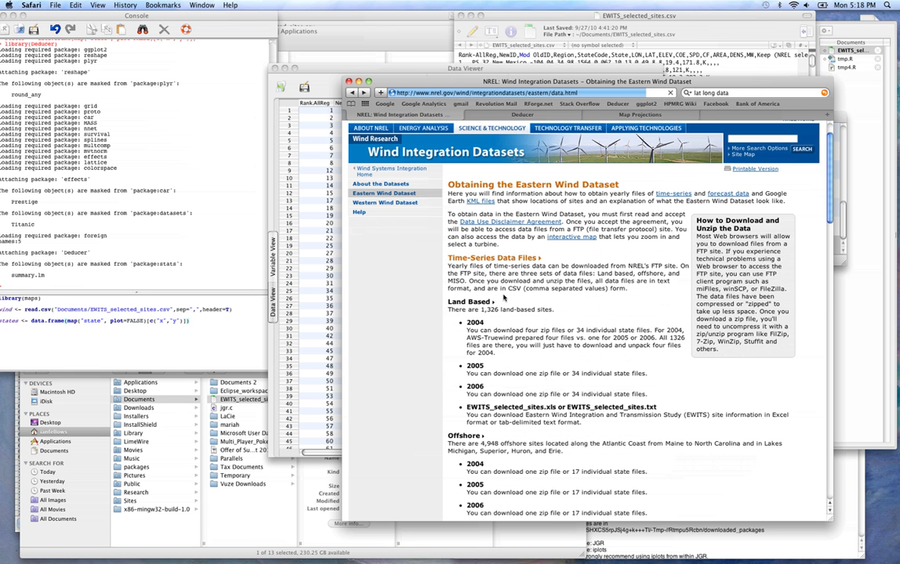
left_click(432, 71)
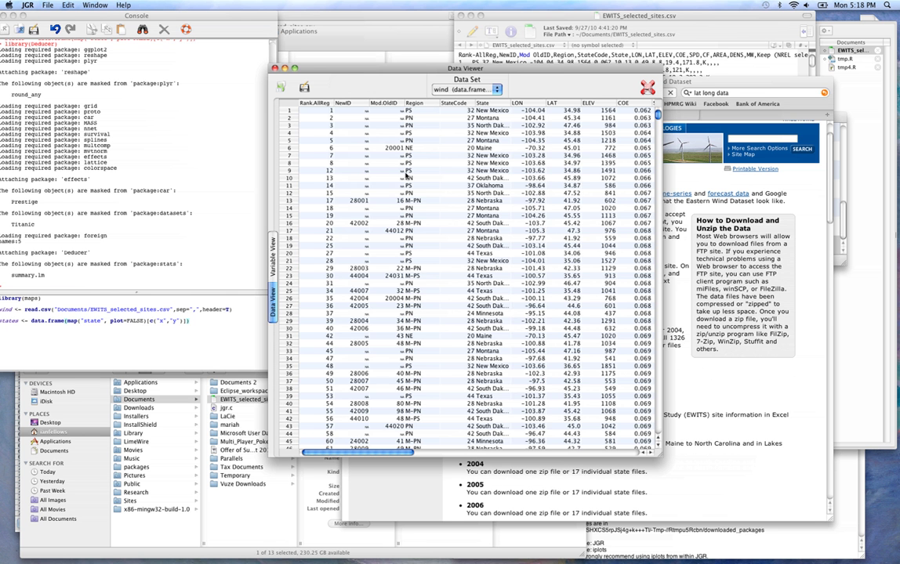
left_click_drag(389, 454, 459, 457)
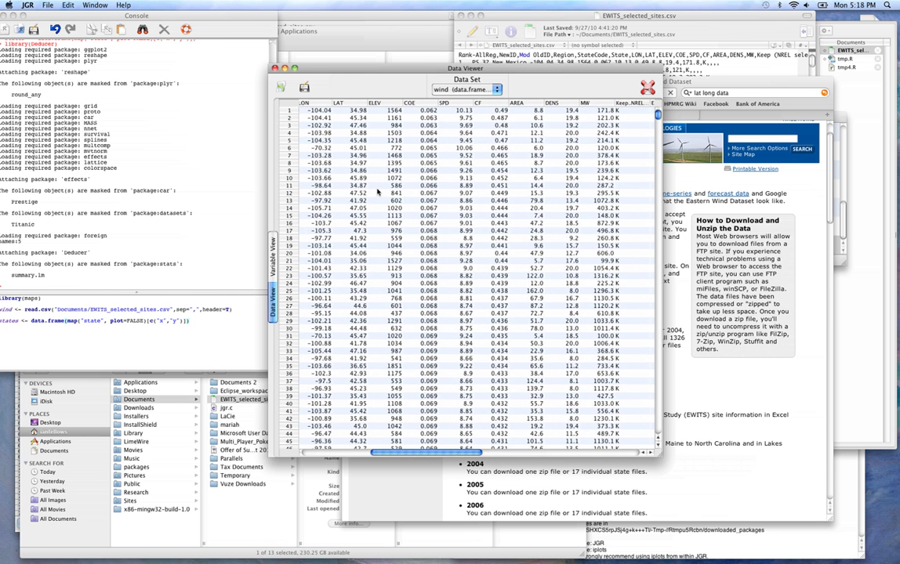
- Inspect the first site's LON, LAT and CF values and row 3's AREA, DENS and MW values
left_click_drag(317, 110, 344, 111)
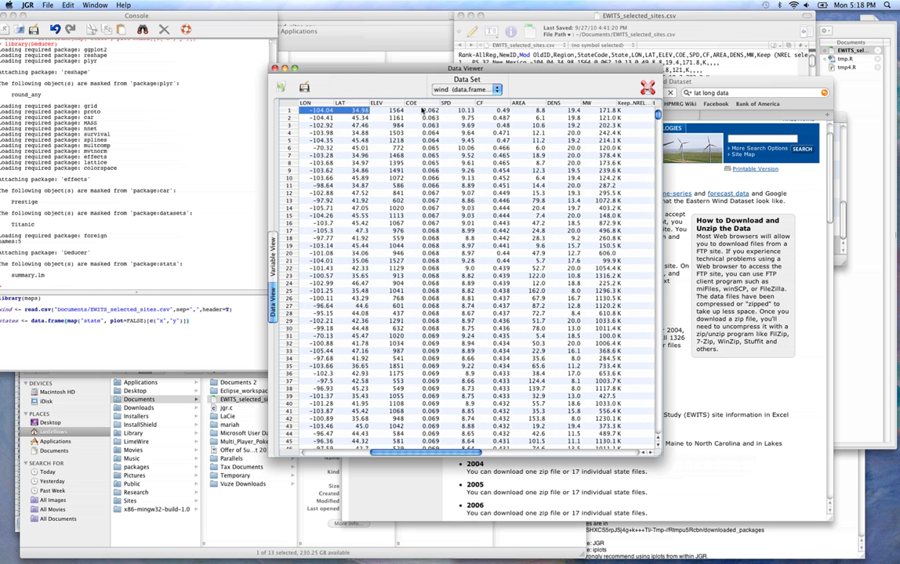
left_click(494, 111)
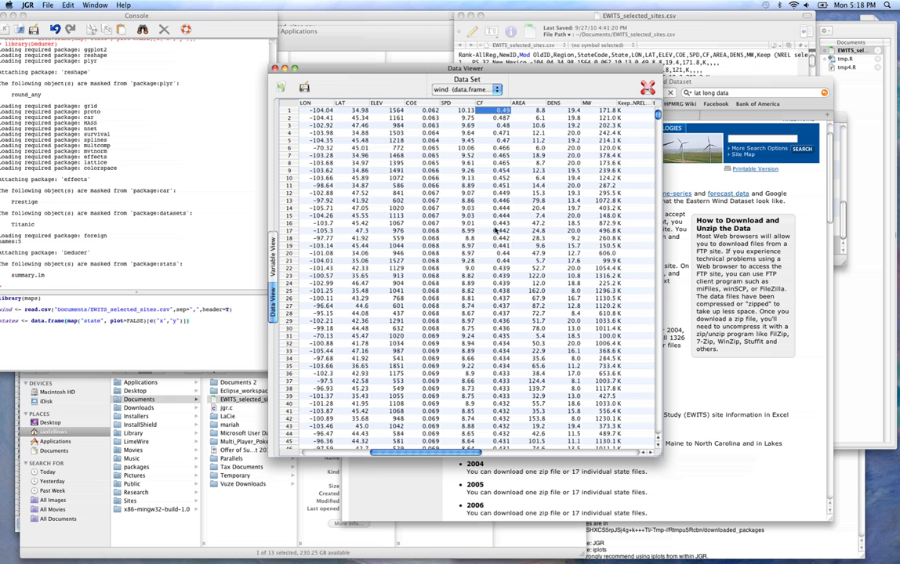
scroll(493, 239, "down", 3)
scroll(495, 245, "up", 3)
left_click(538, 126)
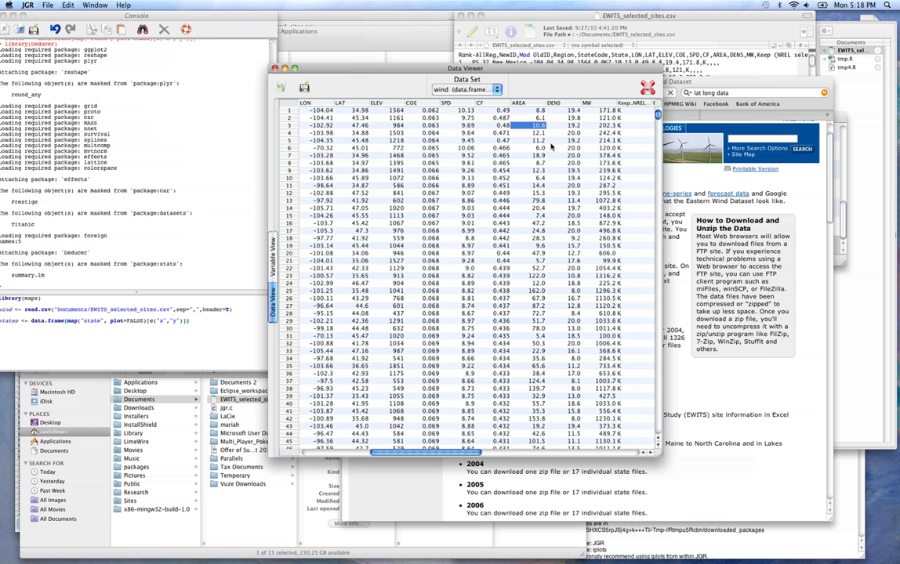
left_click(563, 125)
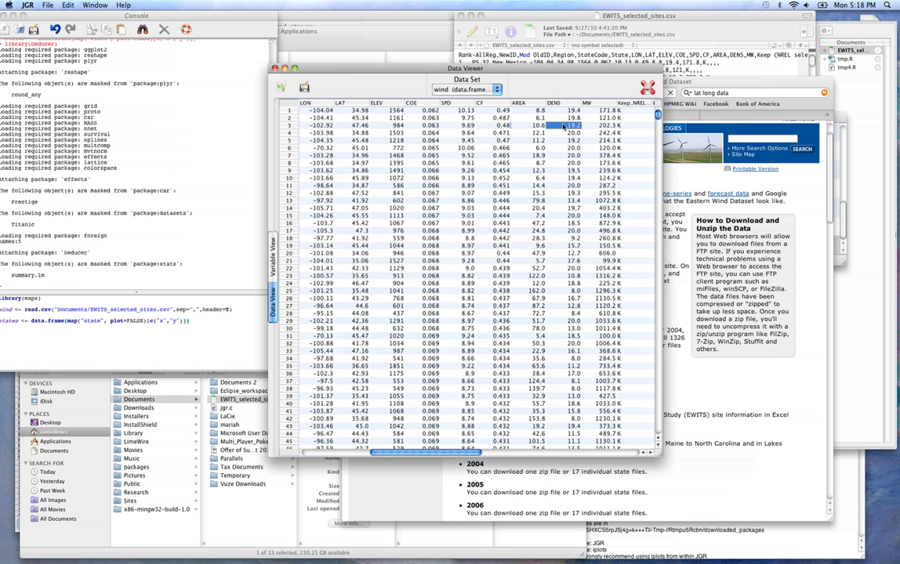
key("Right")
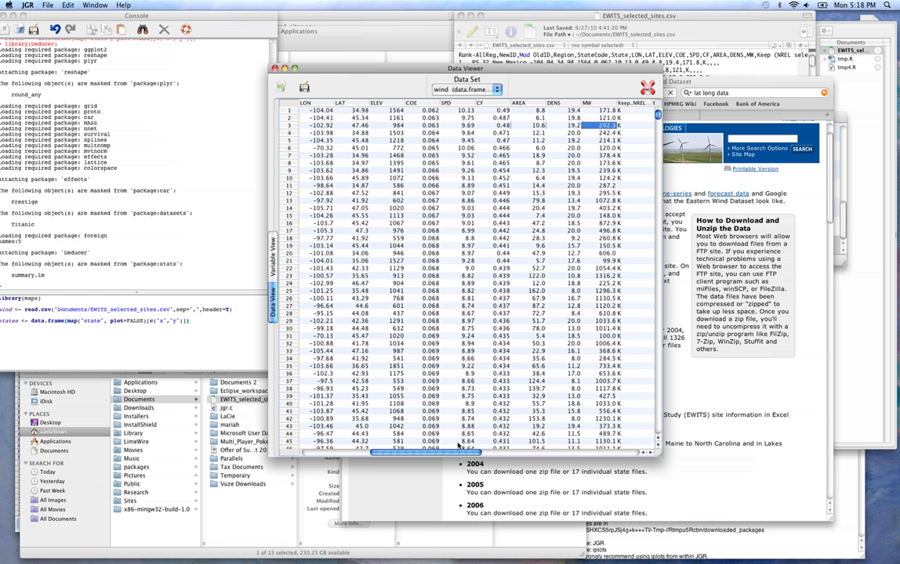
- Show the states data set in the Data Viewer and inspect the console's map() subset expression
left_click(481, 90)
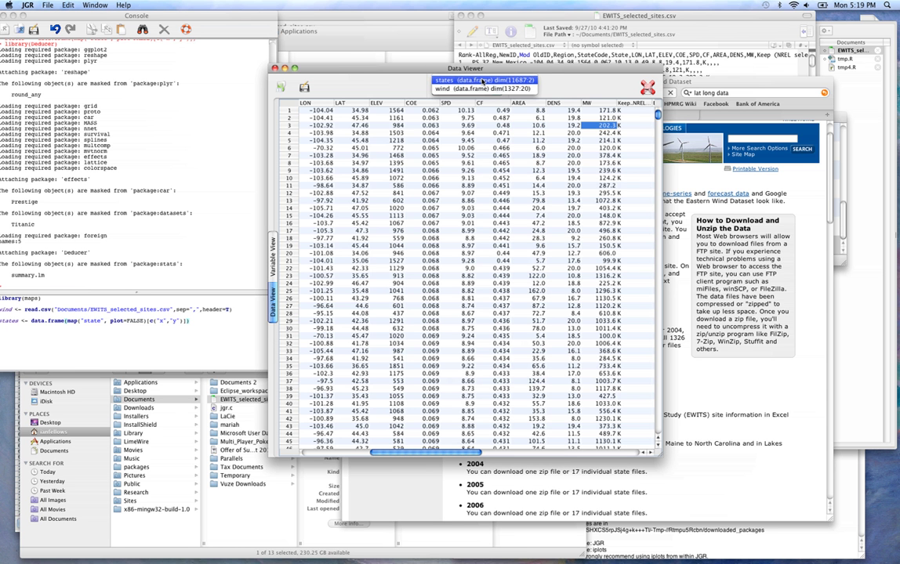
left_click(483, 81)
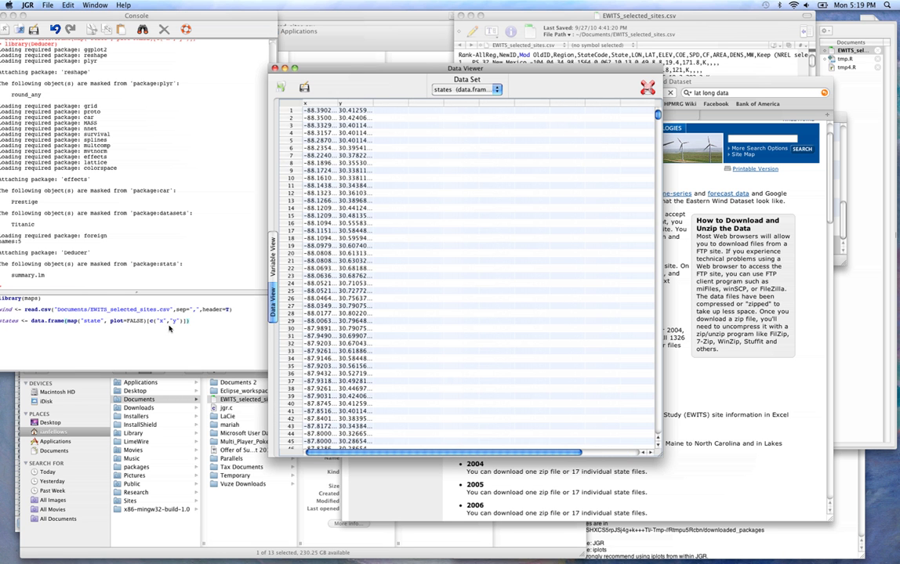
left_click(141, 291)
left_click_drag(67, 321, 188, 323)
left_click(191, 322)
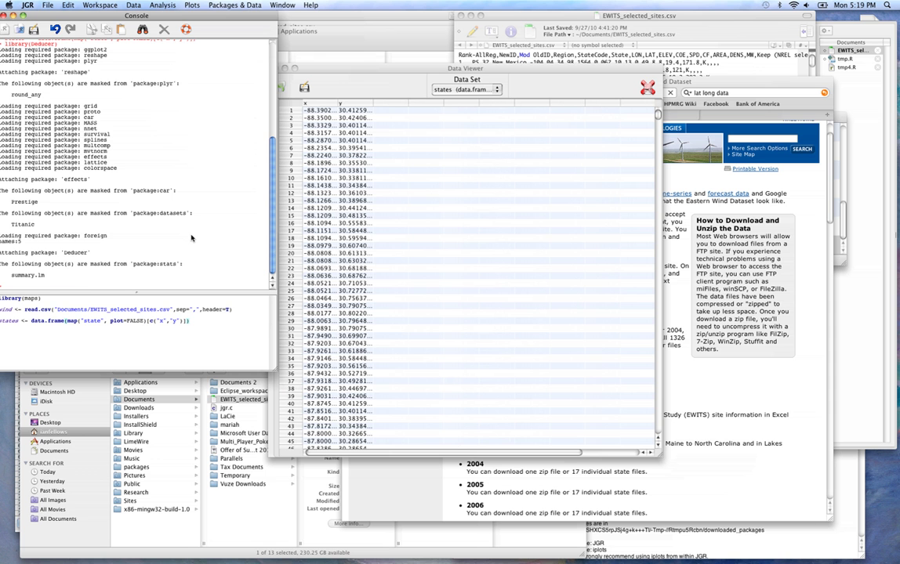
- Load the Deducer, mapproj and maptools packages in the Package Manager
left_click(228, 6)
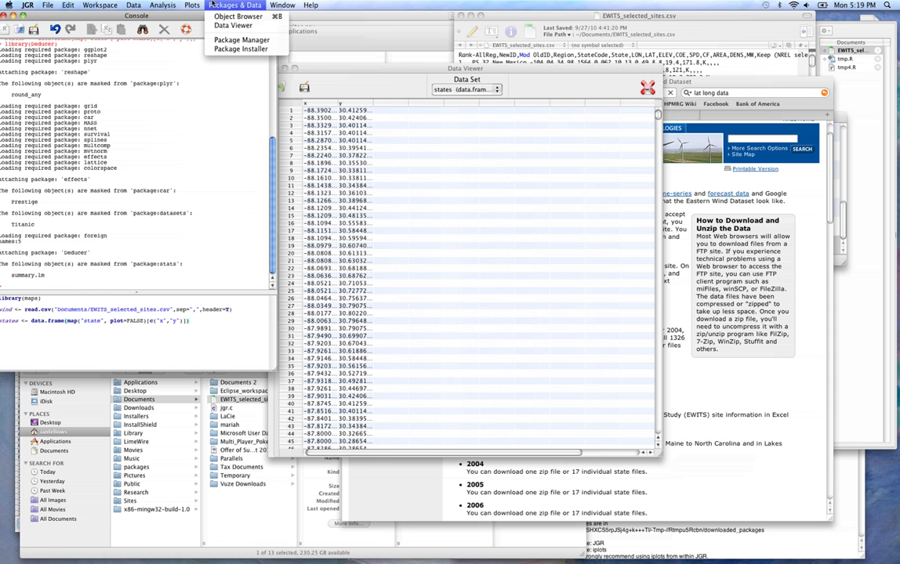
left_click(219, 40)
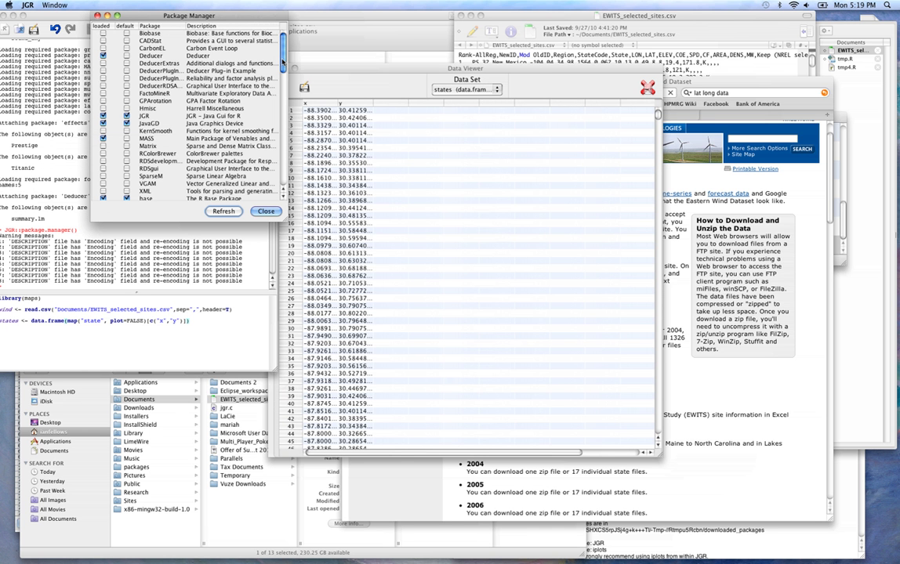
left_click(103, 56)
left_click_drag(285, 47, 283, 127)
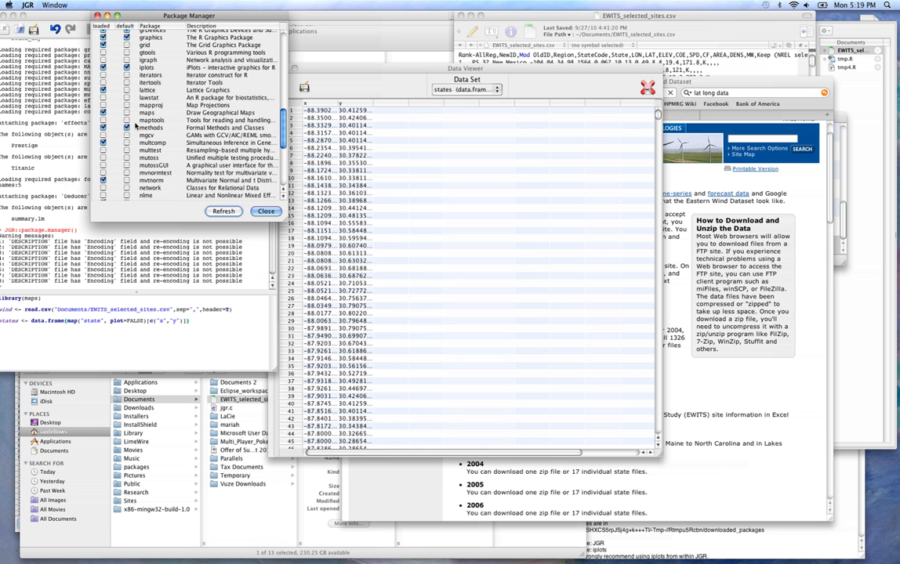
left_click(102, 104)
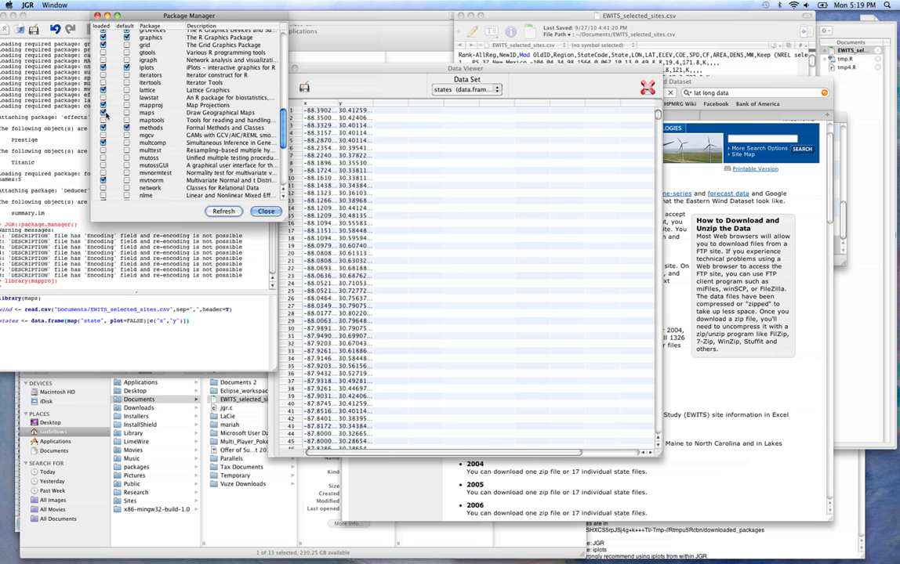
left_click(104, 119)
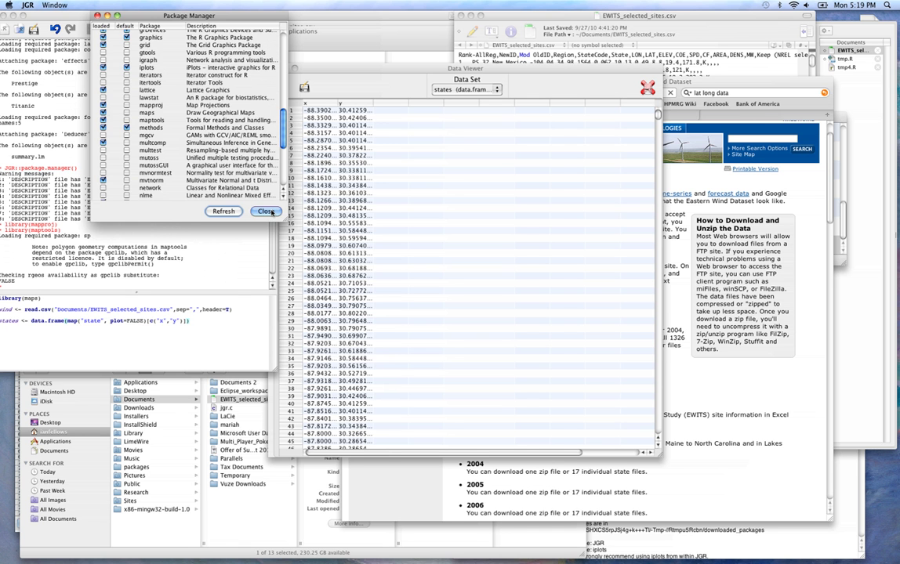
left_click(265, 212)
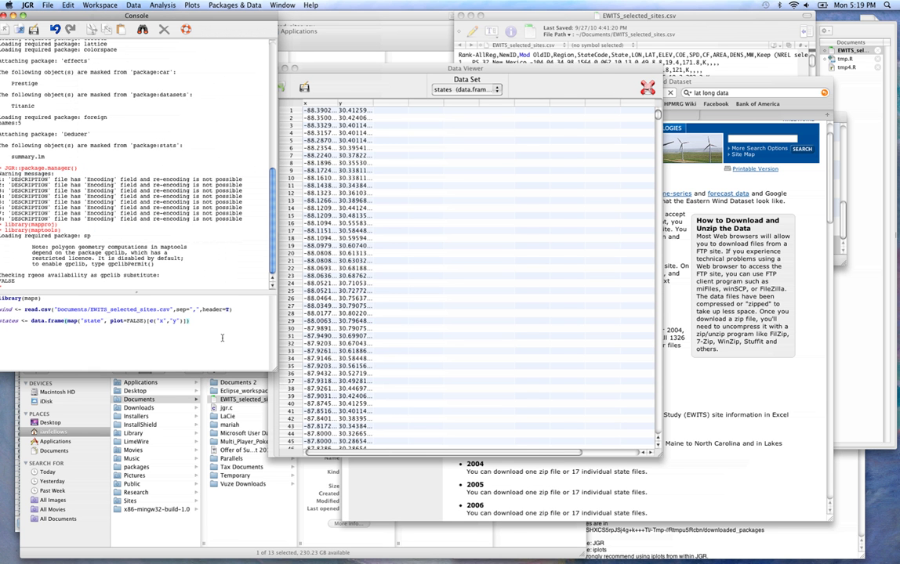
- Clear the three script lines from the console input
key("super+a")
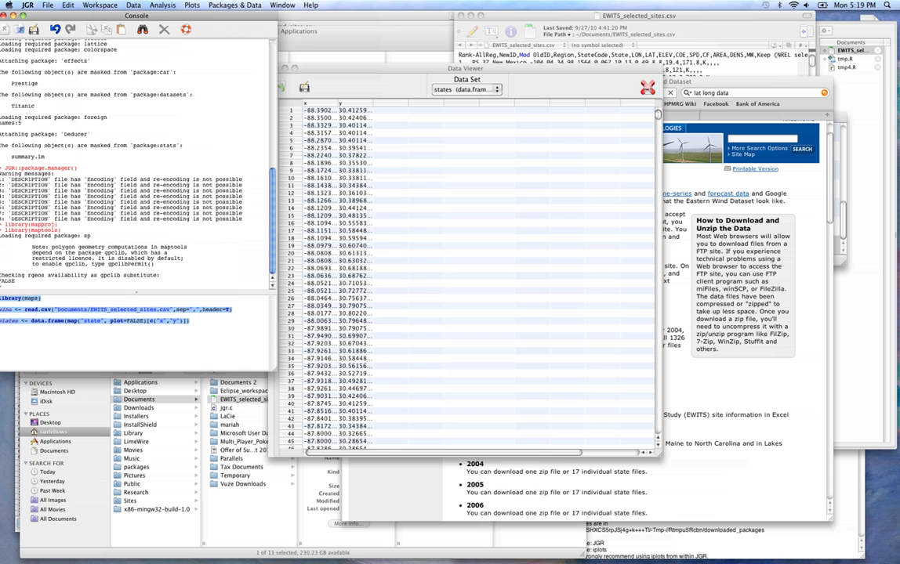
key("BackSpace")
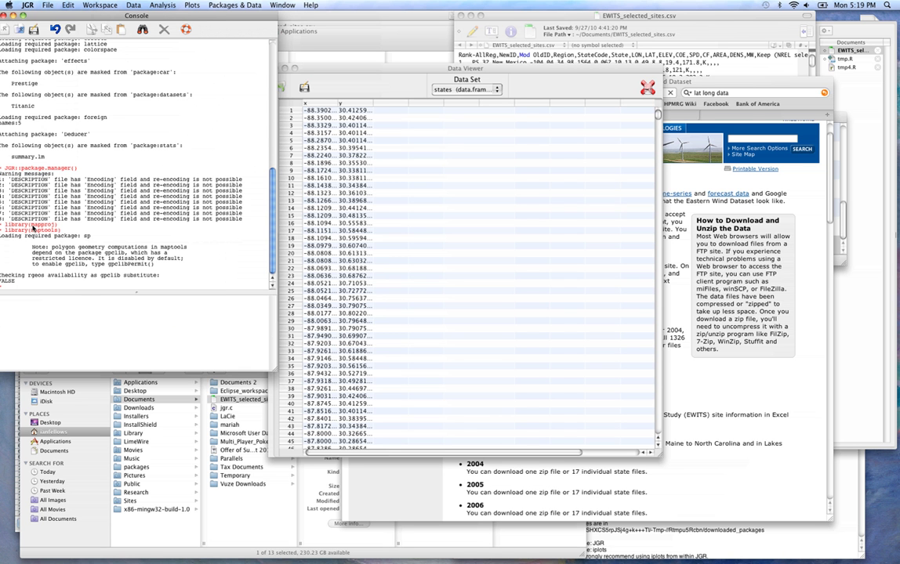
left_click_drag(142, 16, 147, 16)
- In Plot Builder, add a point layer that uses the wind data set
left_click(193, 4)
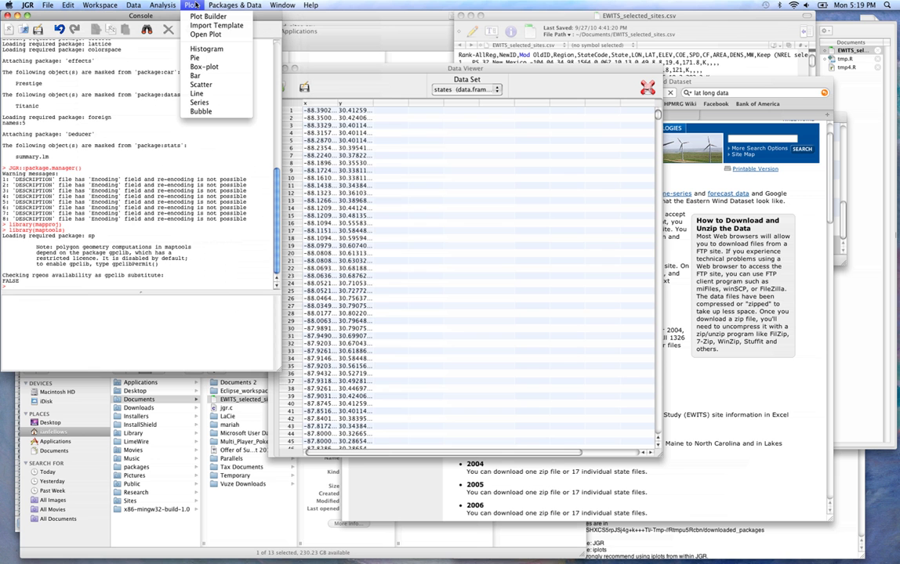
left_click(205, 15)
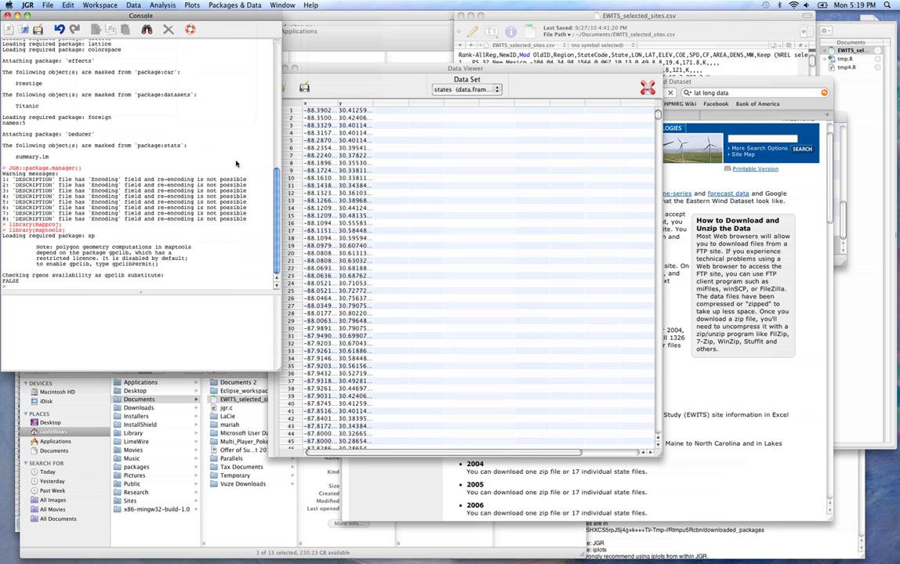
left_click_drag(337, 146, 254, 136)
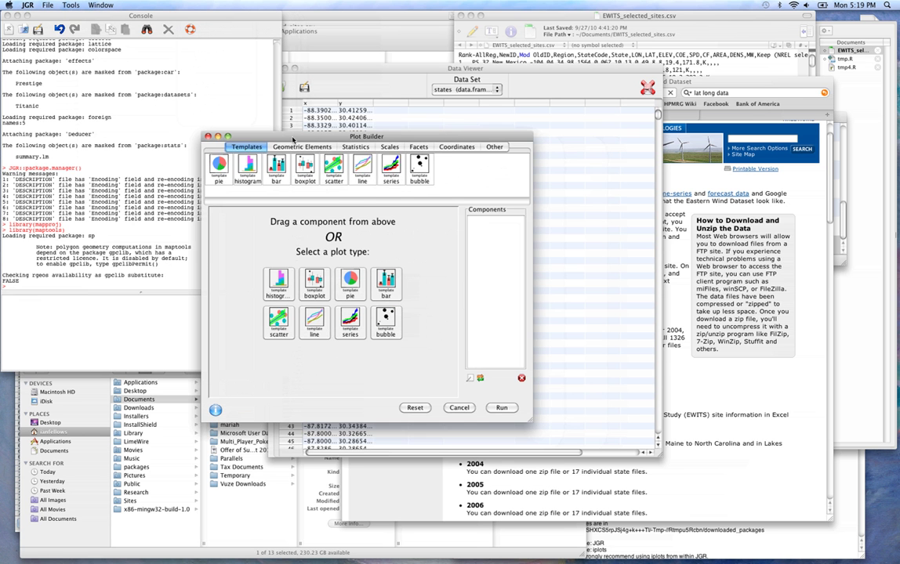
left_click(294, 147)
double_click(306, 203)
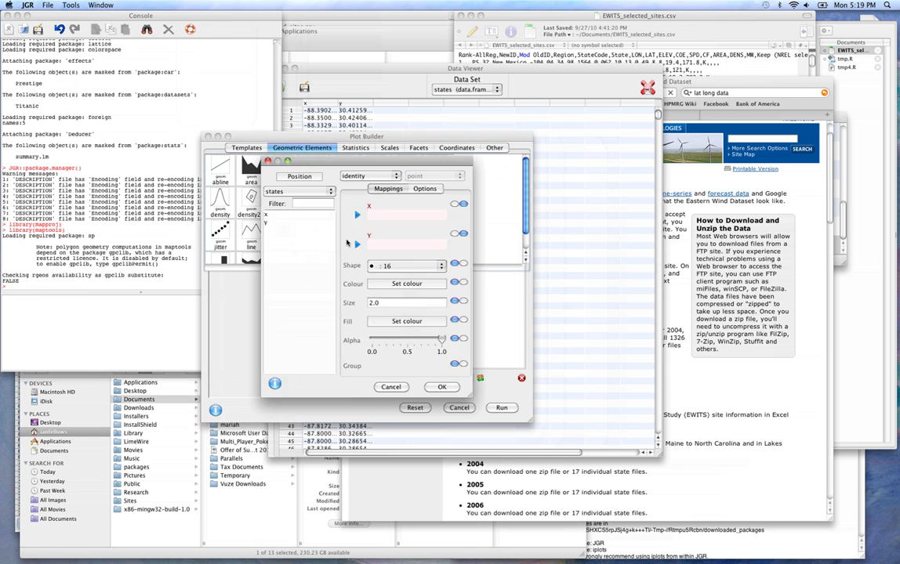
left_click(314, 191)
left_click(286, 174)
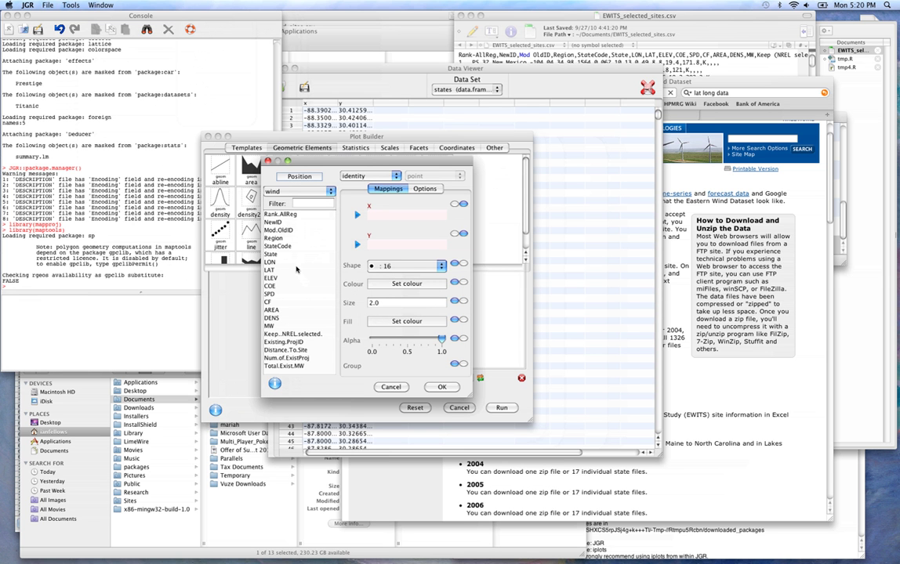
- Map LON to x, LAT to y and point colour to CF
left_click_drag(290, 270, 359, 242)
left_click_drag(275, 261, 360, 215)
left_click(459, 282)
left_click_drag(268, 302, 357, 290)
left_click(442, 387)
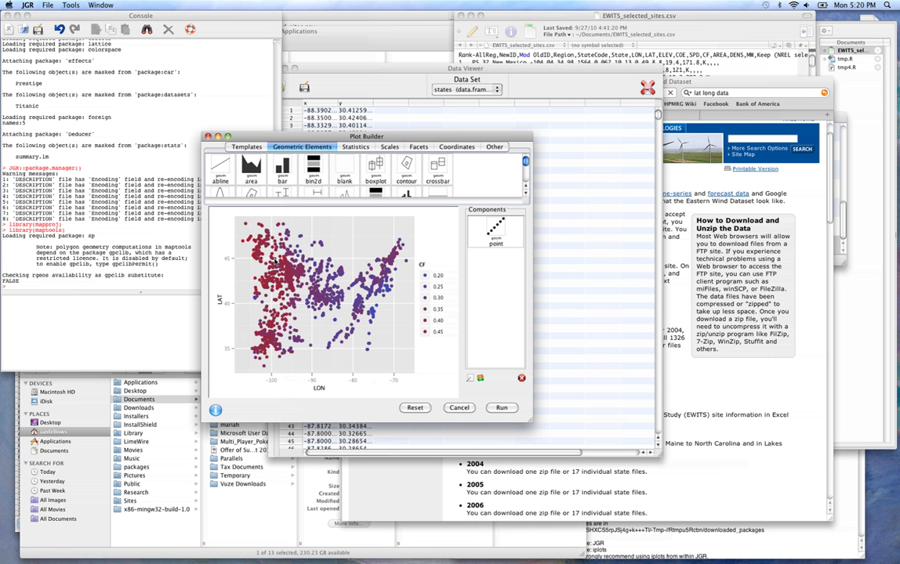
- Add a path layer from the states data with x on X and y on Y
mouse_move(344, 180)
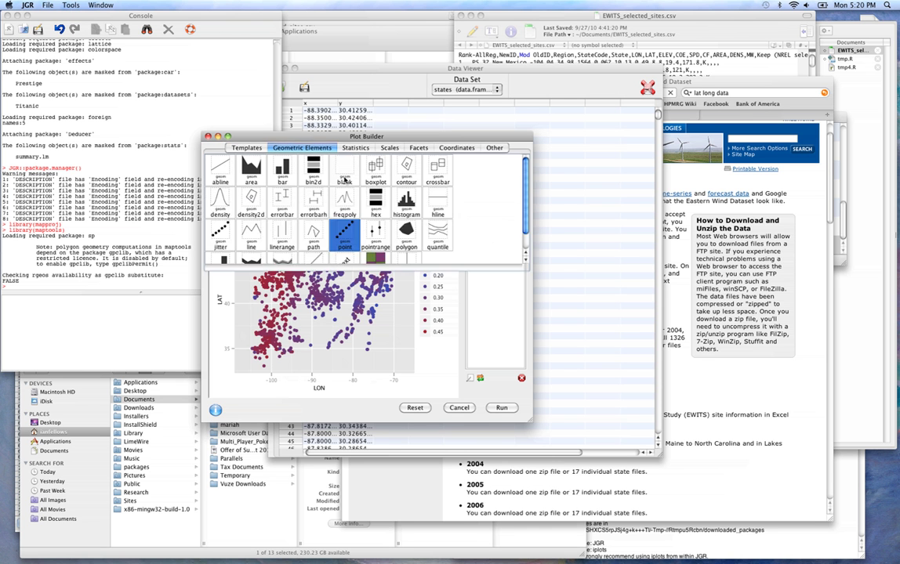
left_click_drag(313, 233, 287, 329)
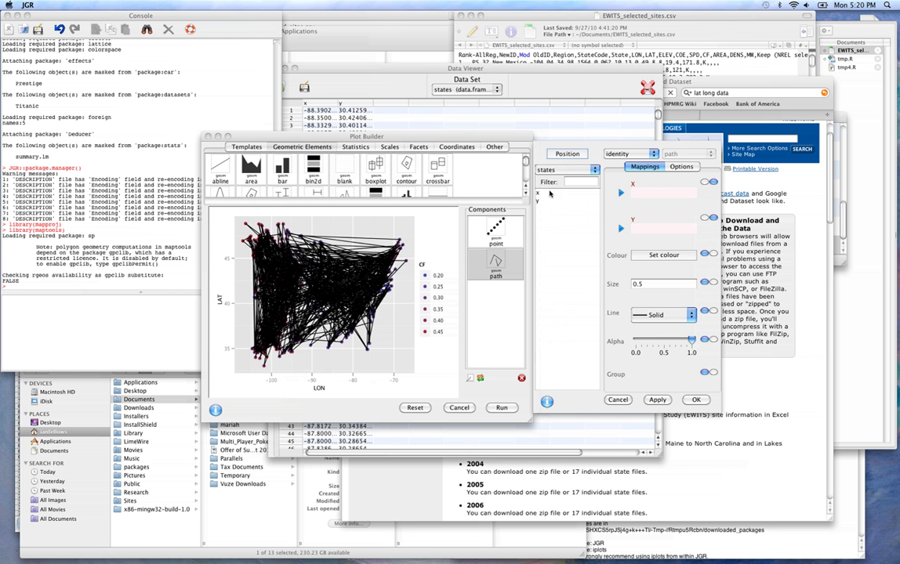
left_click(548, 192)
left_click(620, 192)
left_click(548, 201)
left_click(622, 228)
left_click(695, 401)
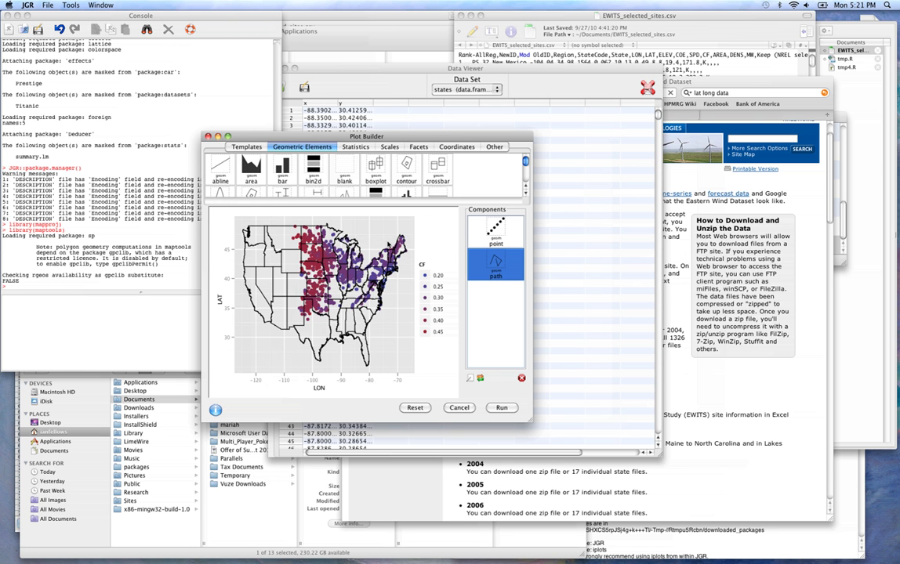
left_click(493, 239)
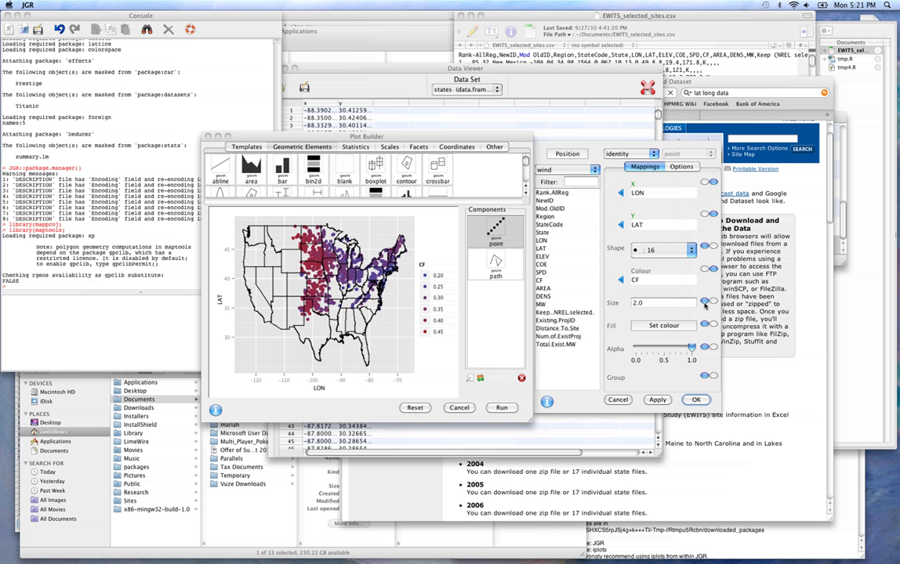
left_click(704, 303)
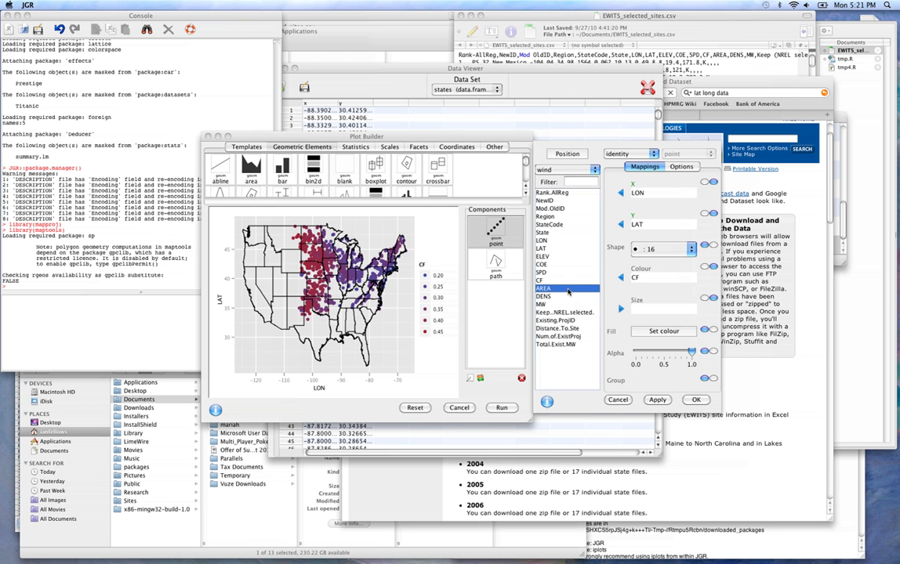
left_click(542, 288)
left_click(621, 308)
left_click(657, 399)
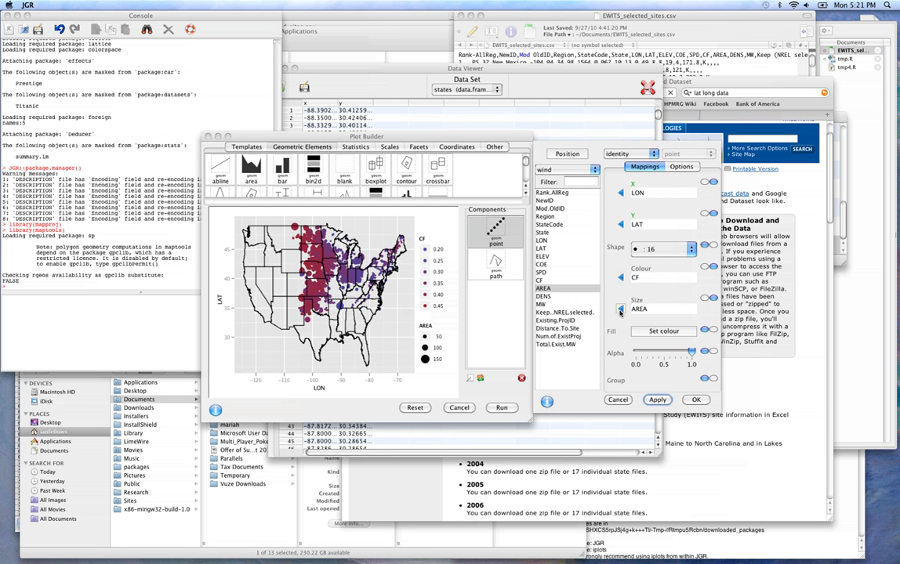
mouse_move(639, 308)
left_mouse_down()
mouse_move(546, 304)
mouse_move(572, 278)
mouse_move(639, 308)
left_mouse_up()
left_click(656, 400)
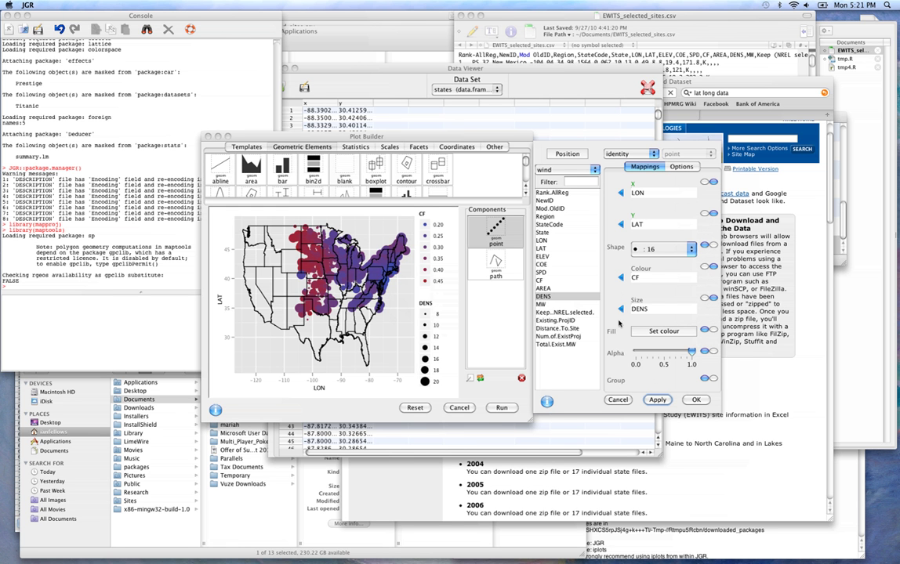
mouse_move(641, 308)
left_mouse_down()
mouse_move(559, 311)
mouse_move(636, 309)
left_mouse_up()
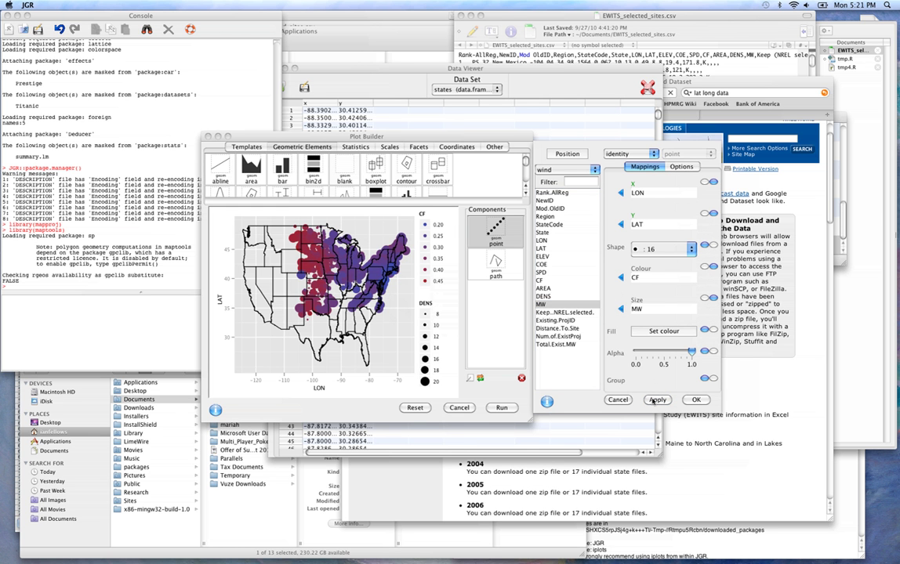
left_click(655, 399)
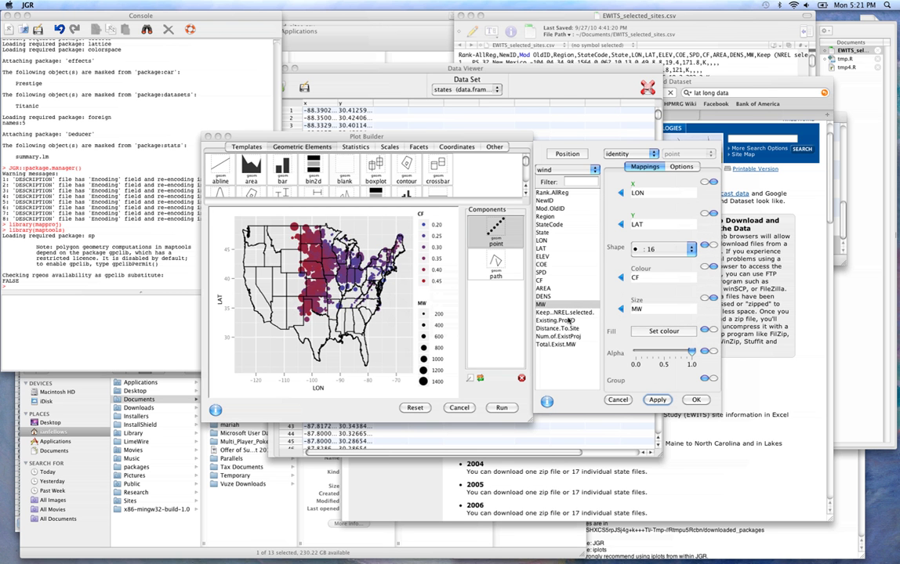
left_click(620, 307)
left_click(695, 400)
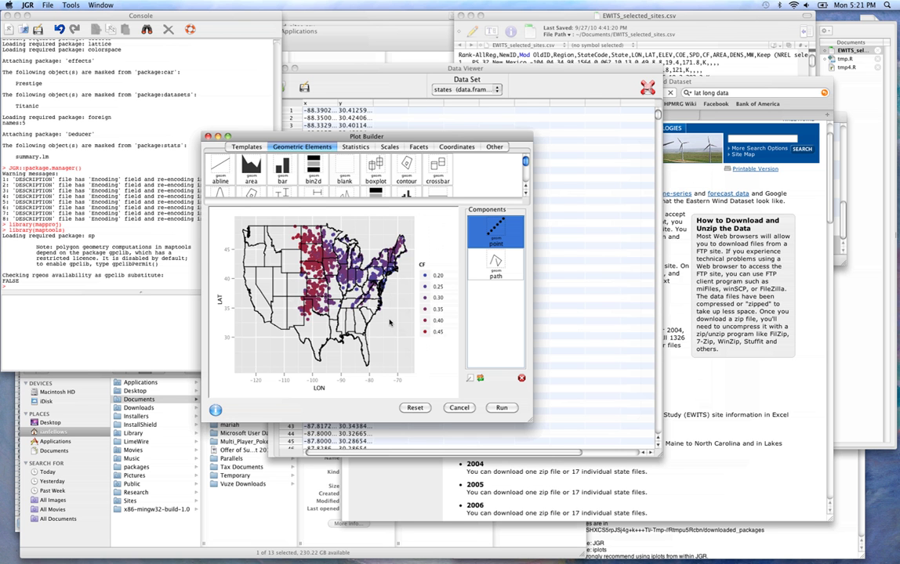
- Add the map coordinate system to the plot and enlarge the Plot Builder
left_click(454, 148)
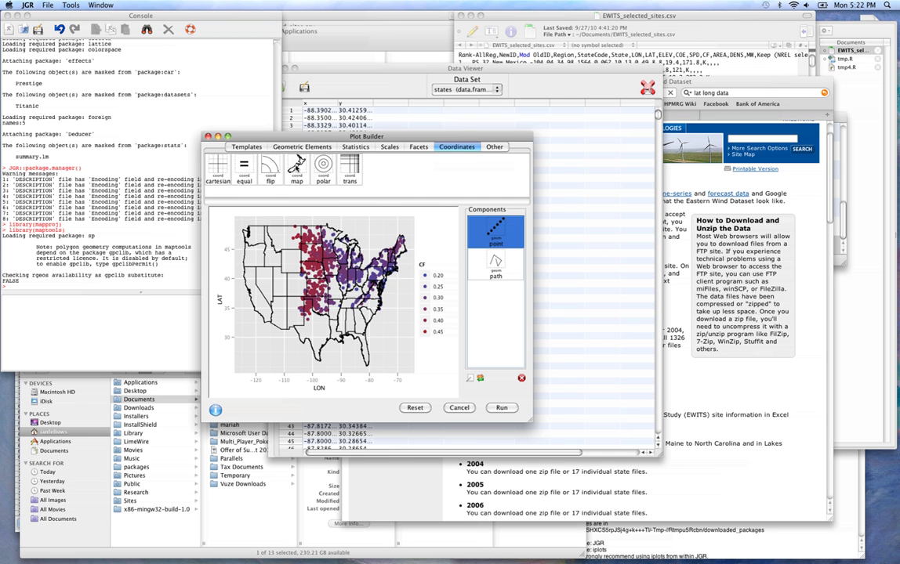
left_click(296, 166)
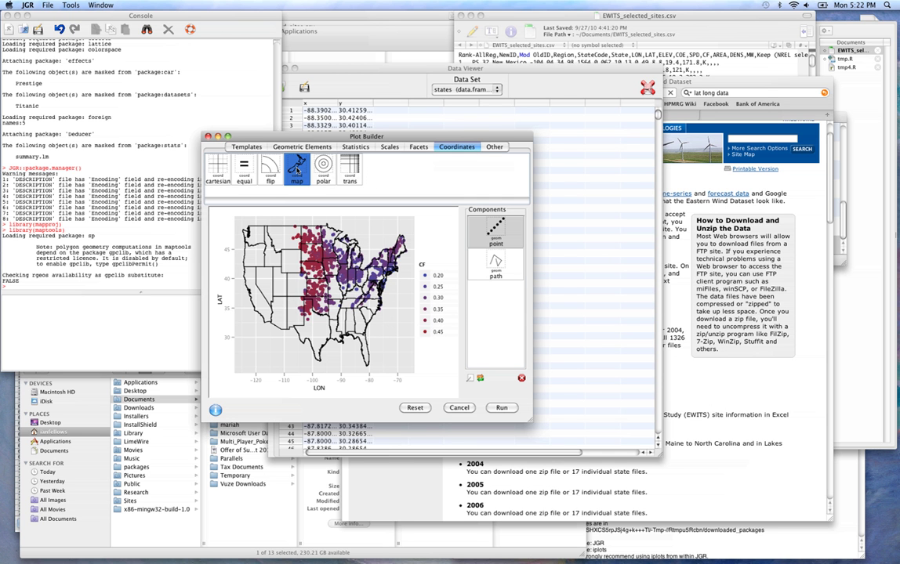
left_click_drag(297, 161, 300, 265)
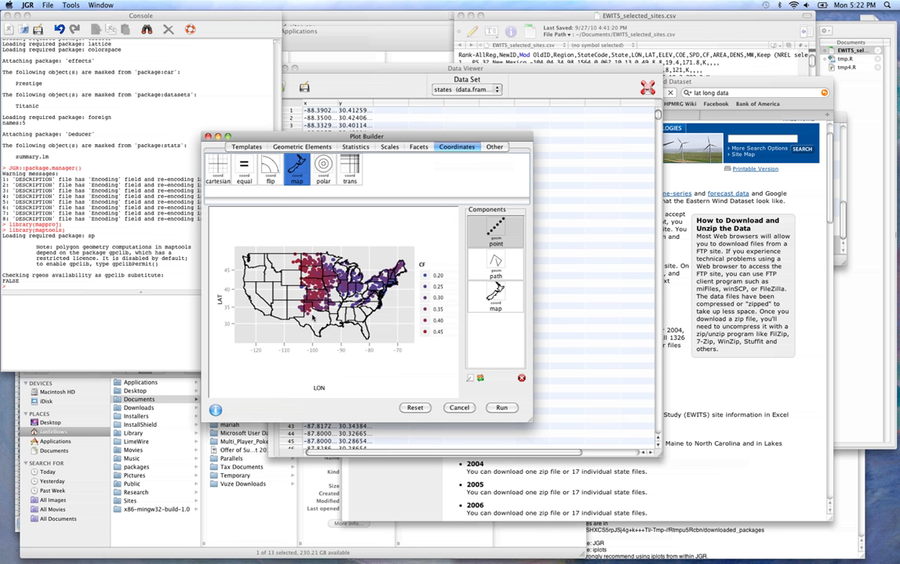
left_click_drag(532, 421, 653, 541)
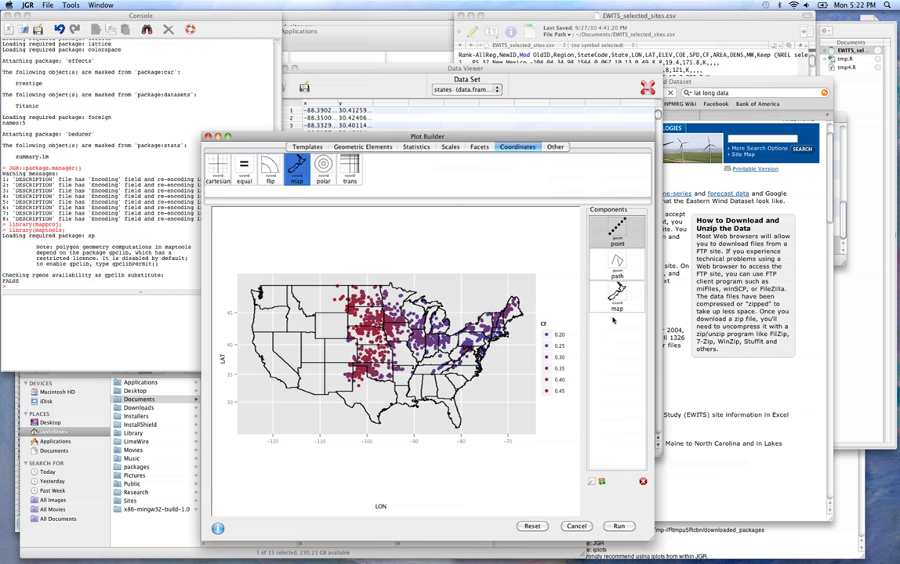
- Set the map coordinates' projection to sinusoidal
double_click(616, 296)
left_click(753, 147)
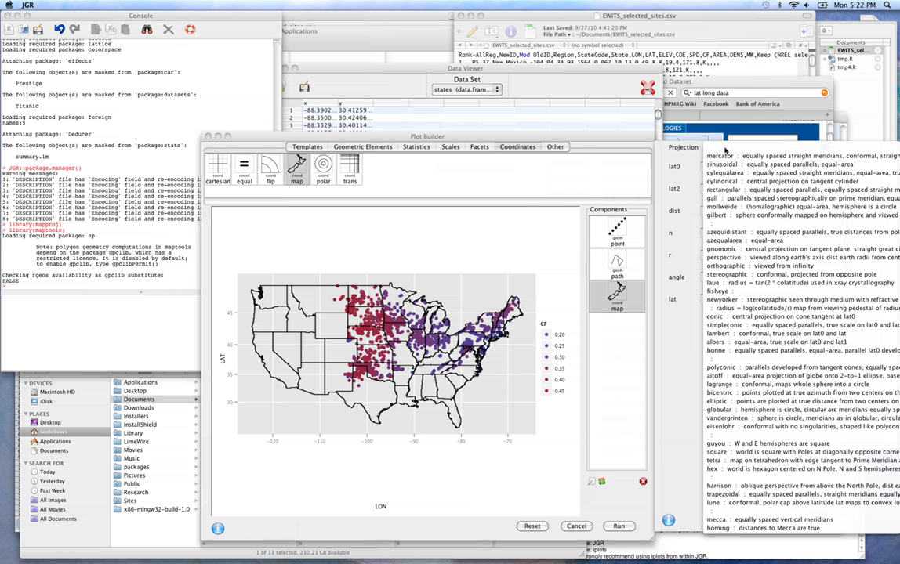
left_click(737, 164)
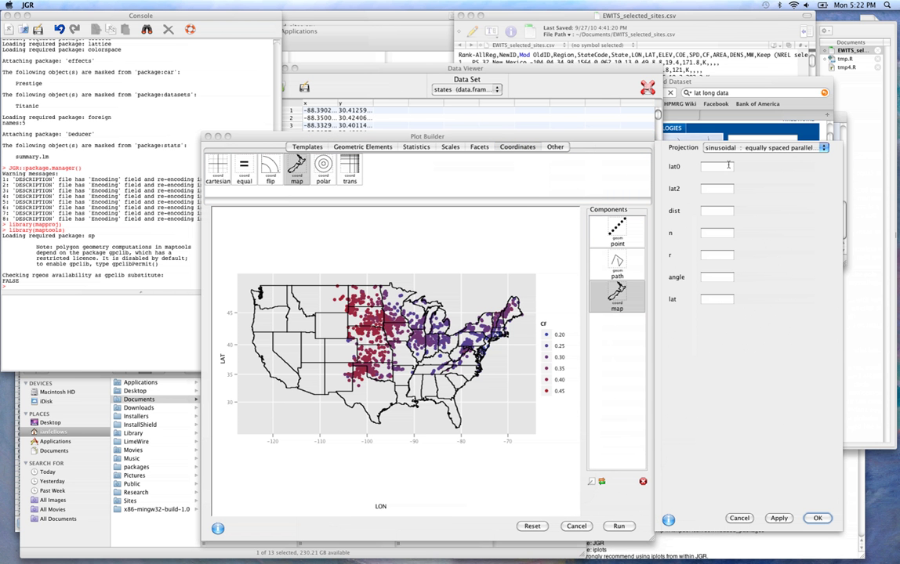
left_click(740, 148)
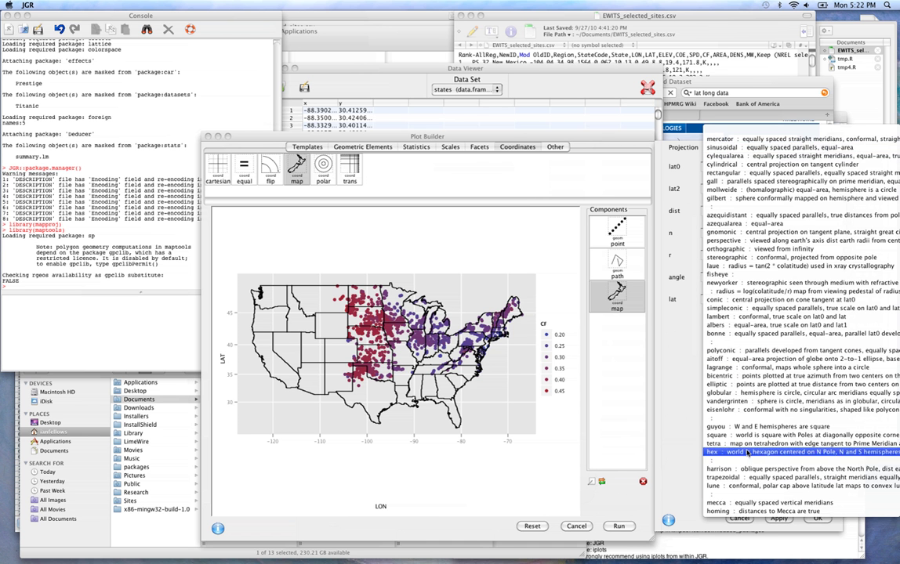
key("Escape")
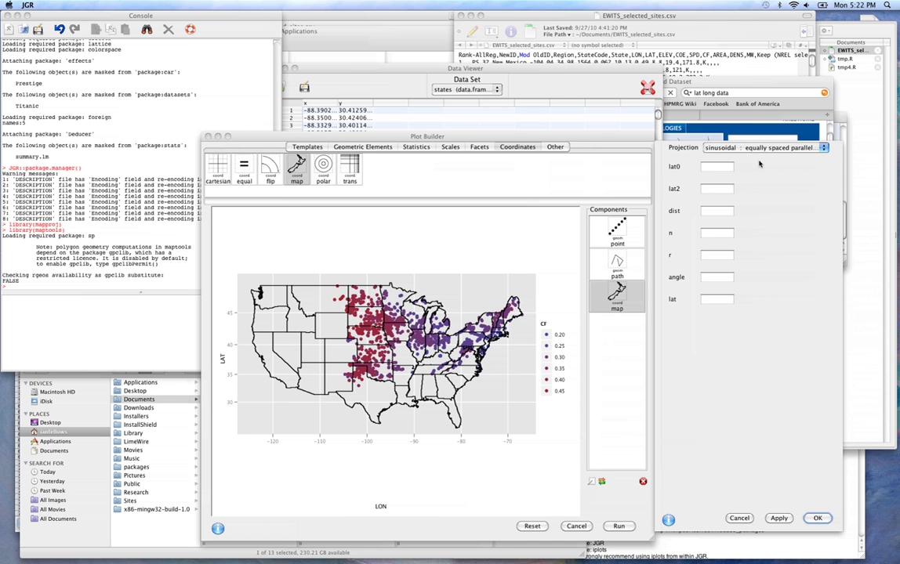
left_click(760, 518)
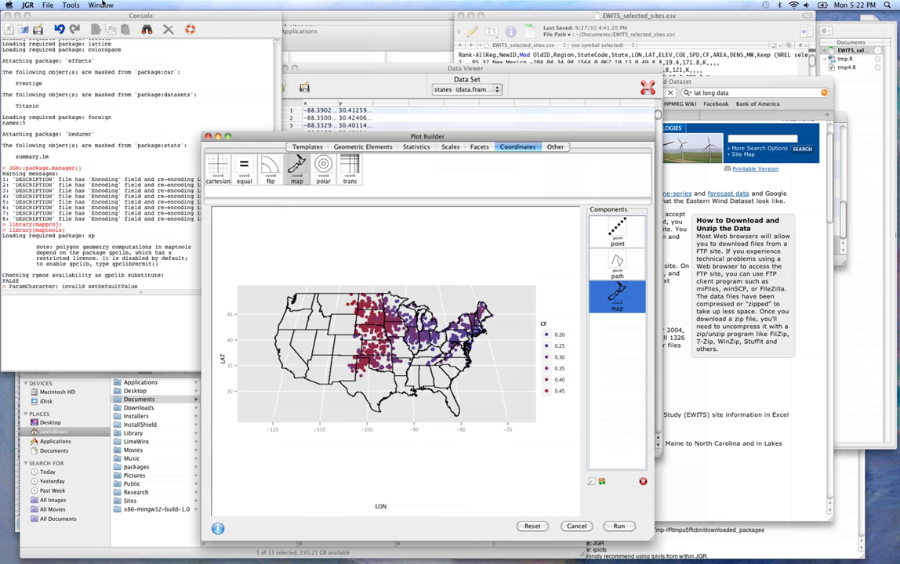
- Save the plot with its data as wind_farms.ggp
left_click(51, 4)
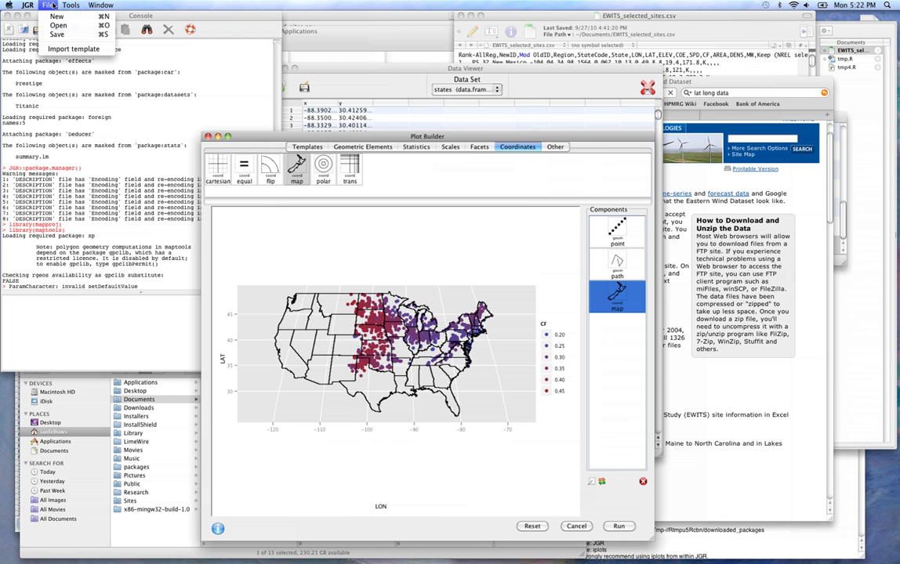
left_click(56, 33)
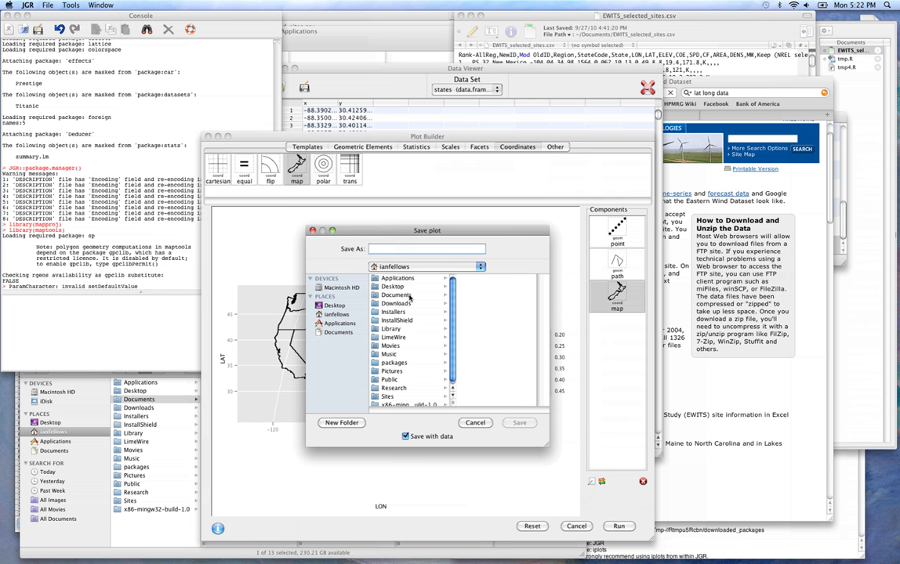
scroll(409, 296, "down", 1)
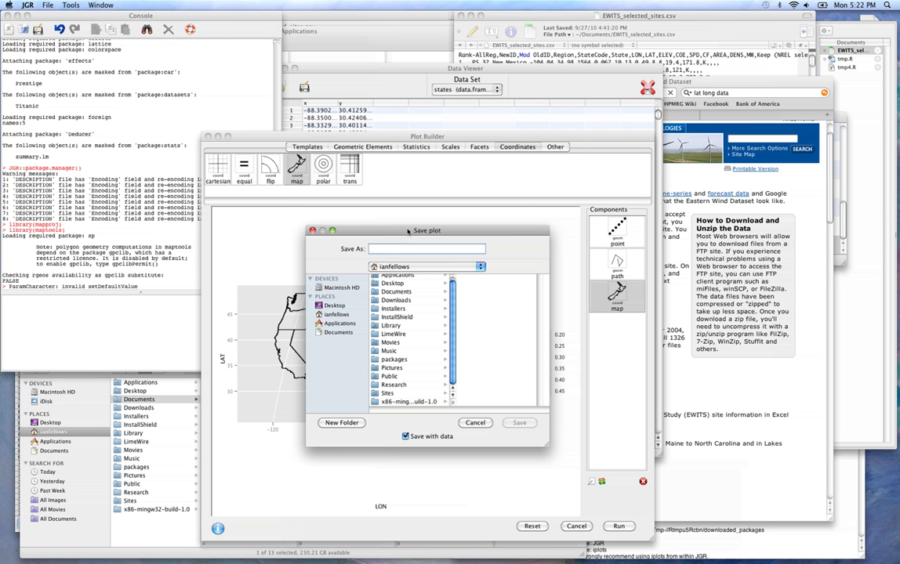
type("wind_farms")
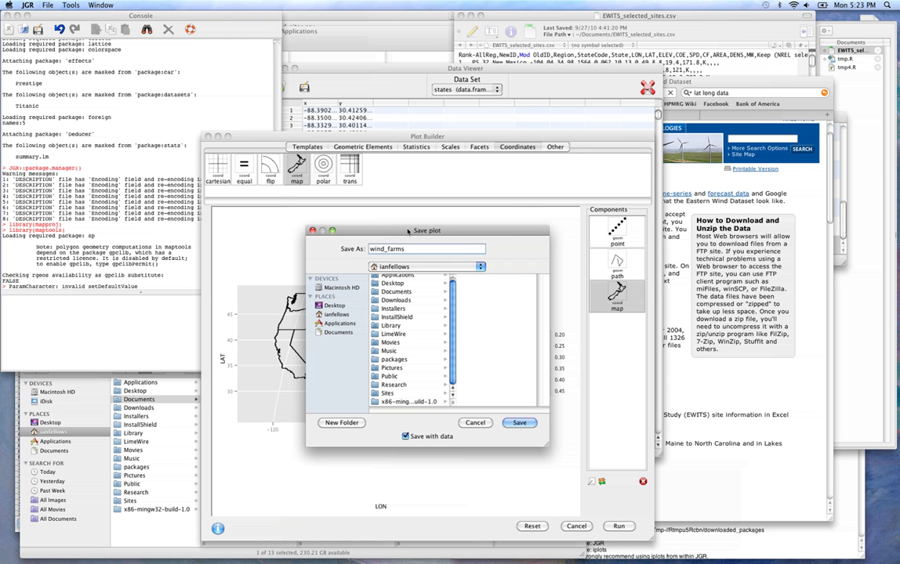
type(".ggp")
left_click(520, 423)
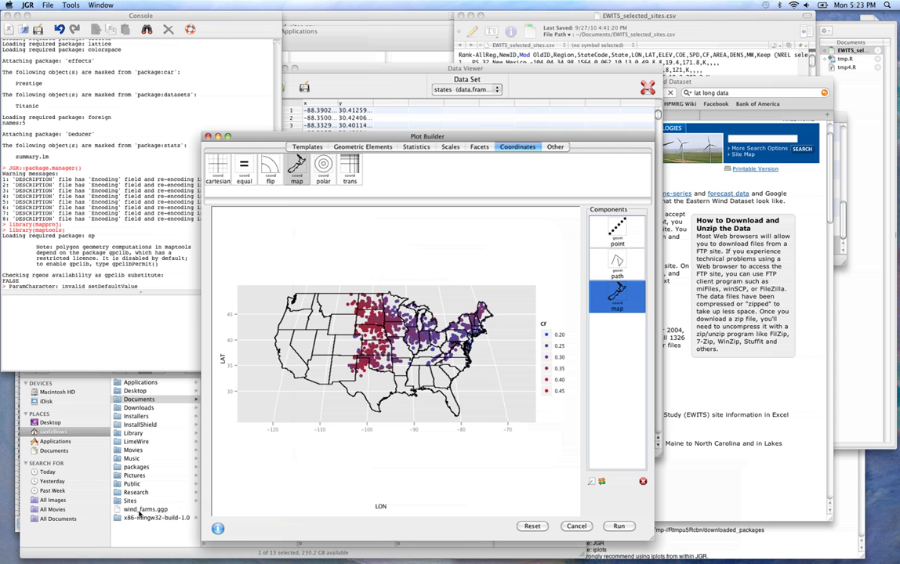
- Check the saved wind_farms.ggp file in the Finder folder view
left_click(136, 511)
left_click(141, 509)
left_click(311, 255)
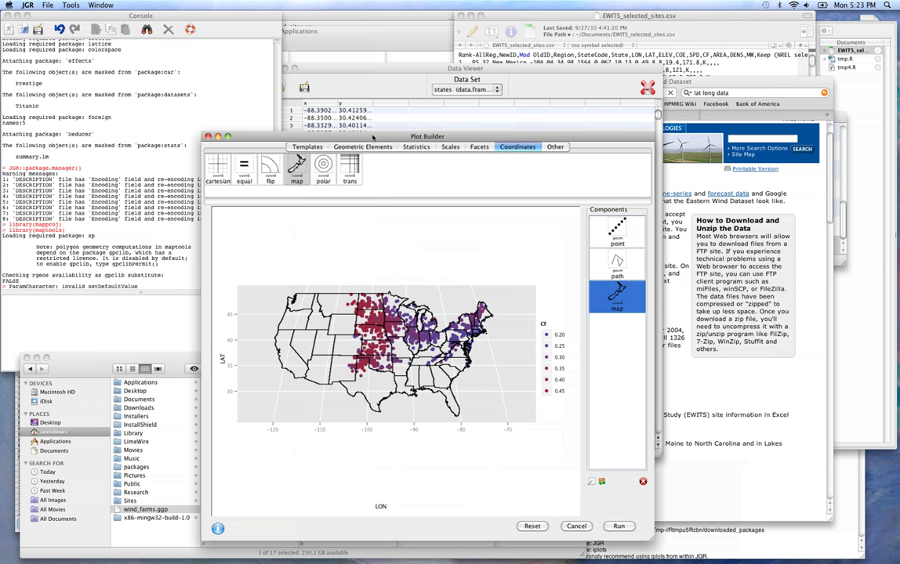
left_click_drag(373, 138, 348, 46)
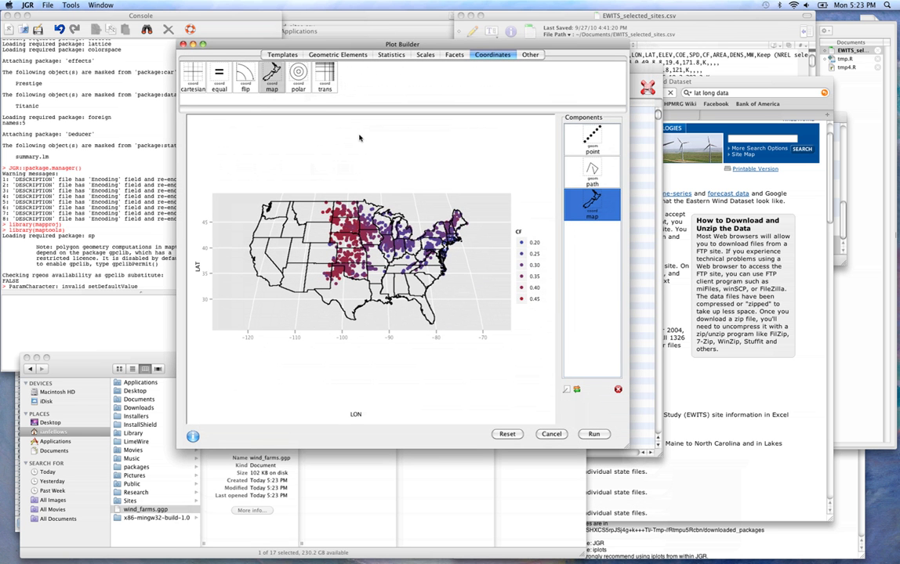